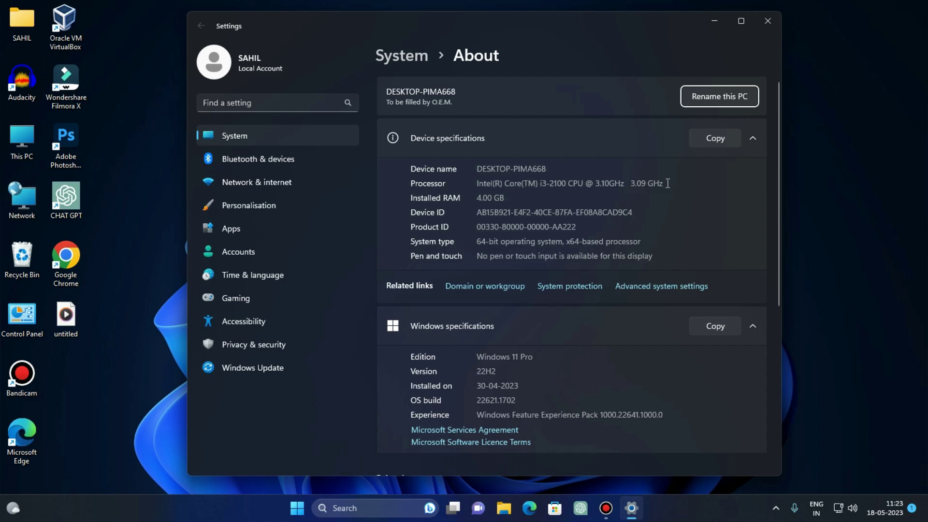
# Examine the processor model in the device specifications
pyautogui.moveTo(665, 184); pyautogui.dragTo(469, 188)
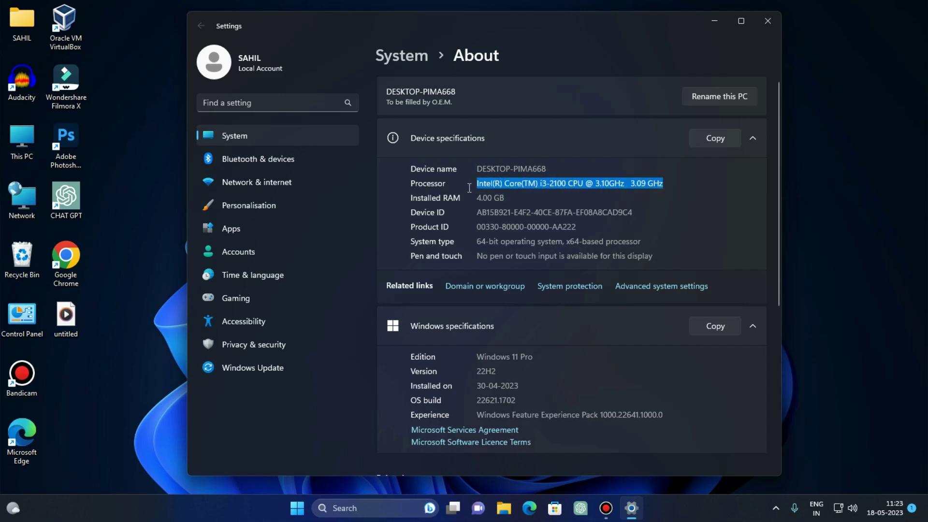
pyautogui.click(587, 183)
pyautogui.moveTo(537, 184); pyautogui.dragTo(566, 185)
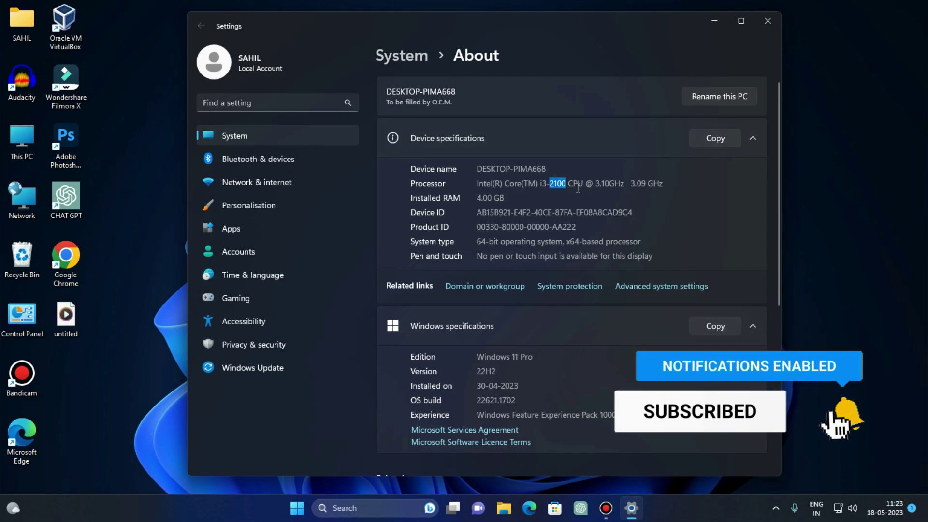
pyautogui.moveTo(570, 186); pyautogui.dragTo(473, 188)
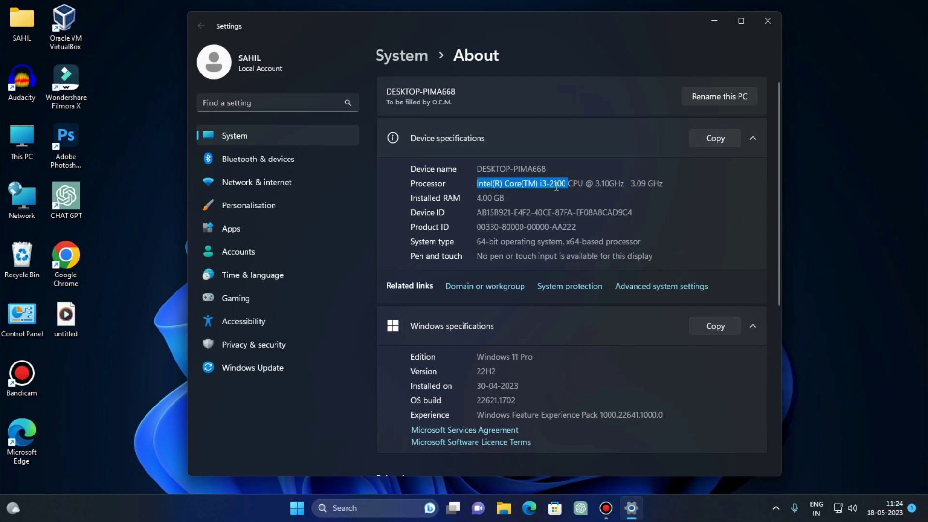
pyautogui.click(580, 180)
pyautogui.moveTo(563, 184); pyautogui.dragTo(477, 185)
pyautogui.click(555, 184)
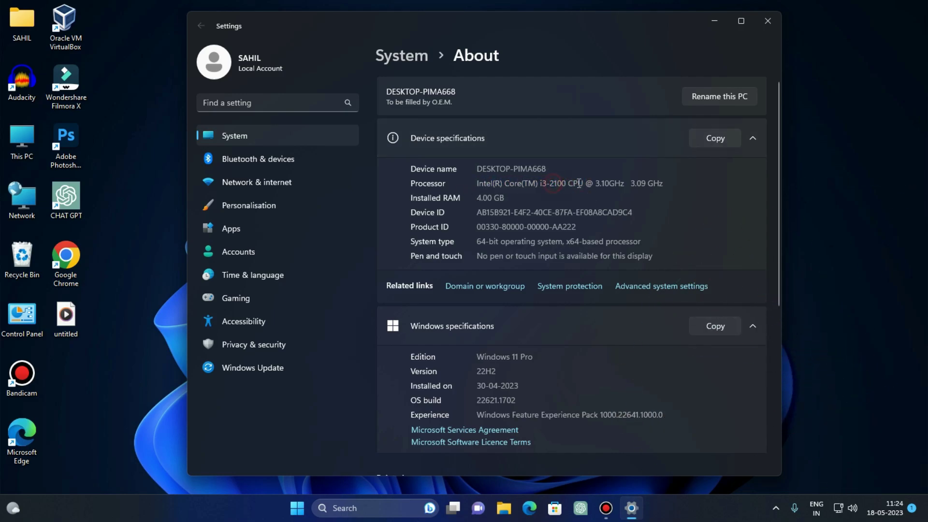
# Examine the installed RAM in the device specifications
pyautogui.moveTo(578, 183); pyautogui.dragTo(471, 199)
pyautogui.click(516, 202)
pyautogui.click(518, 198)
pyautogui.moveTo(615, 183); pyautogui.dragTo(472, 201)
pyautogui.click(509, 193)
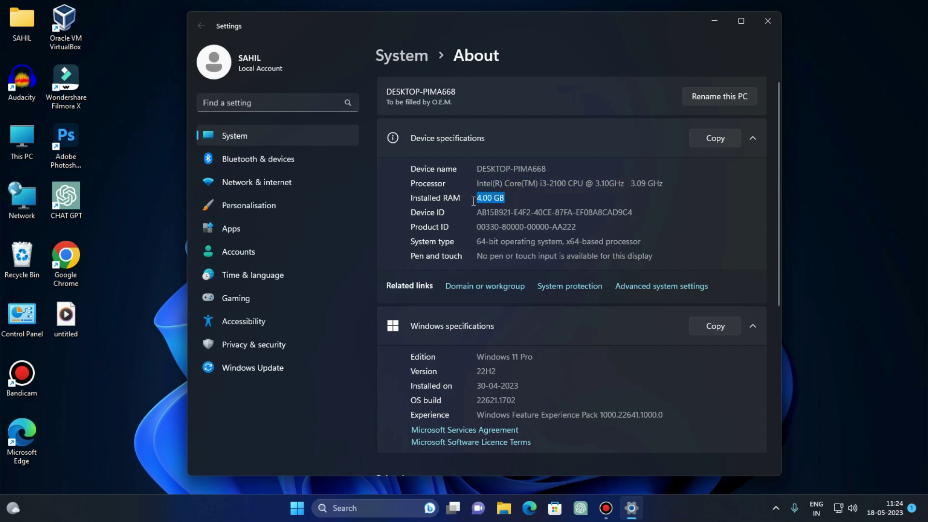
pyautogui.click(503, 198)
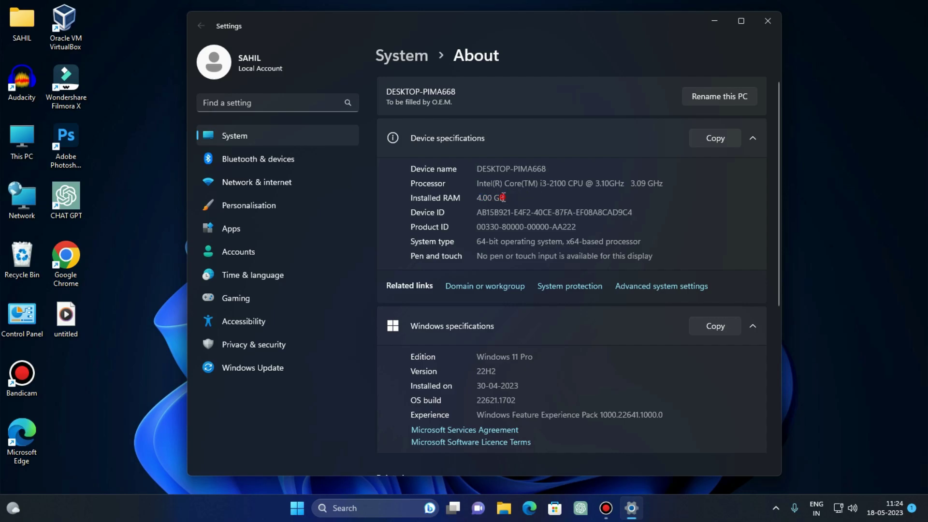
# Examine the Windows edition and installation date in the Windows specifications
pyautogui.moveTo(534, 356); pyautogui.dragTo(474, 357)
pyautogui.click(537, 353)
pyautogui.moveTo(538, 353); pyautogui.dragTo(474, 356)
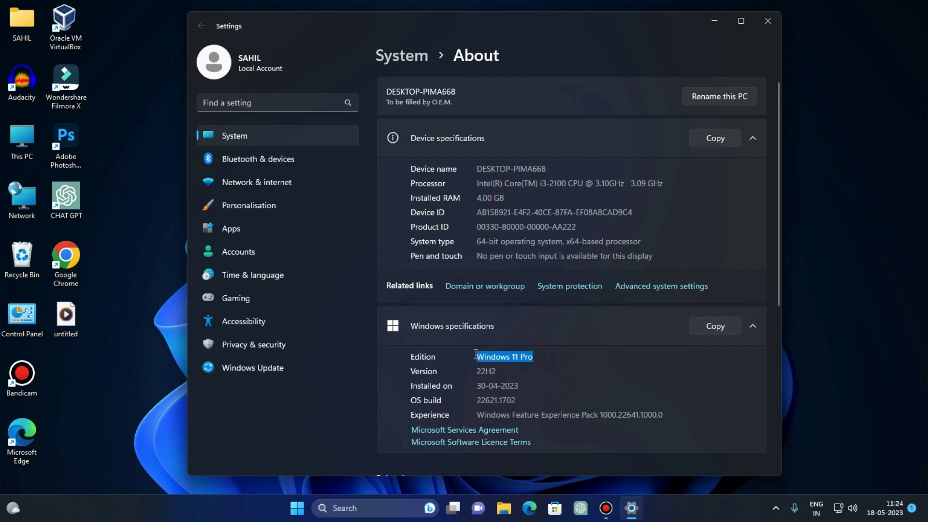
pyautogui.click(528, 370)
pyautogui.moveTo(513, 386); pyautogui.dragTo(472, 382)
pyautogui.click(516, 383)
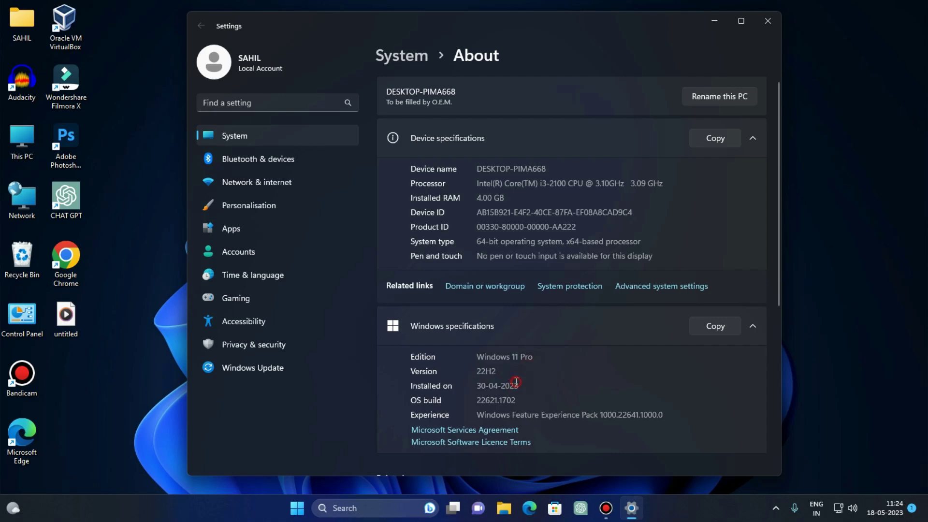
pyautogui.moveTo(531, 367); pyautogui.dragTo(457, 356)
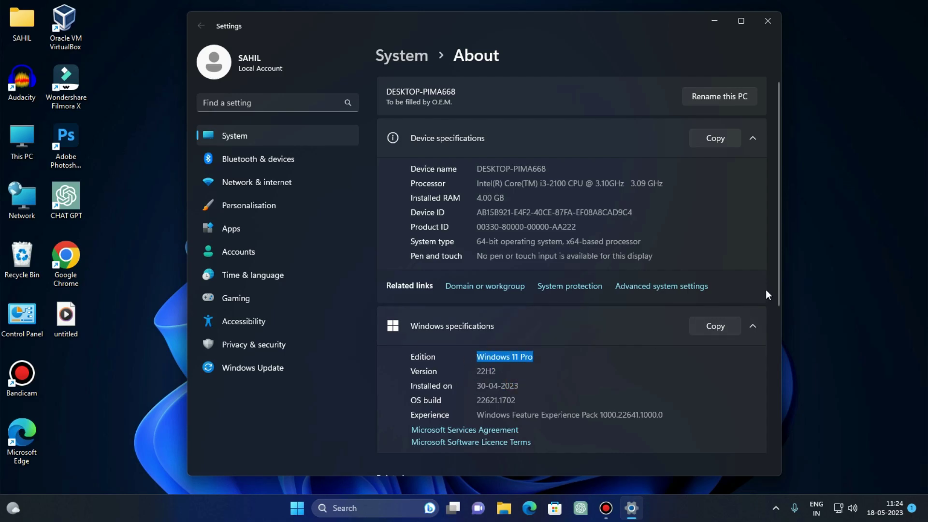
# Collapse the Windows and device specifications and close Settings
pyautogui.click(751, 327)
pyautogui.click(751, 140)
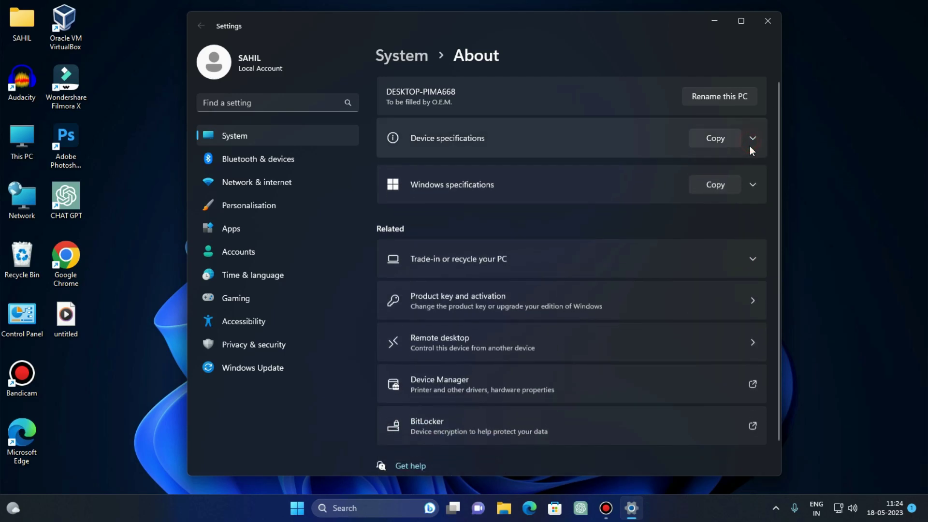
pyautogui.click(768, 22)
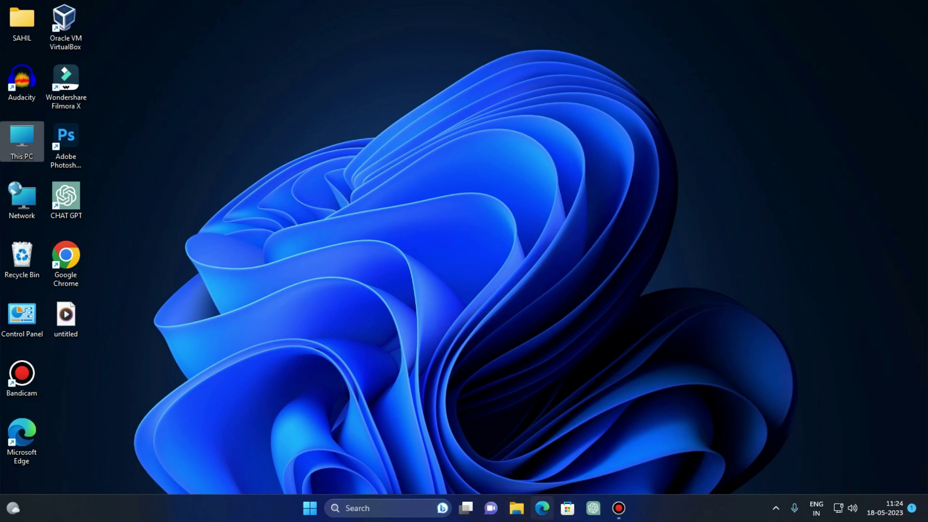
pyautogui.click(449, 375)
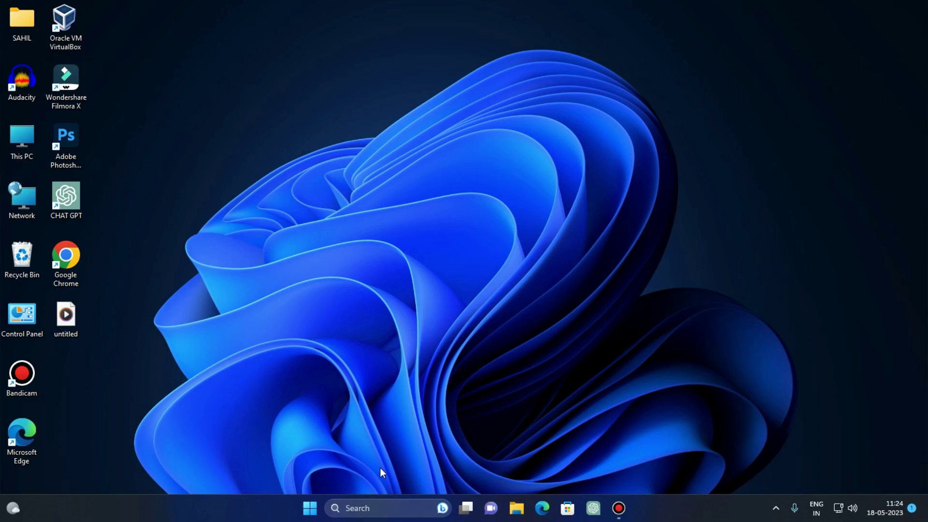
# Check the PC's eligibility on the Windows Insider Programme page of Windows Update in Settings, and close Settings
pyautogui.click(310, 508)
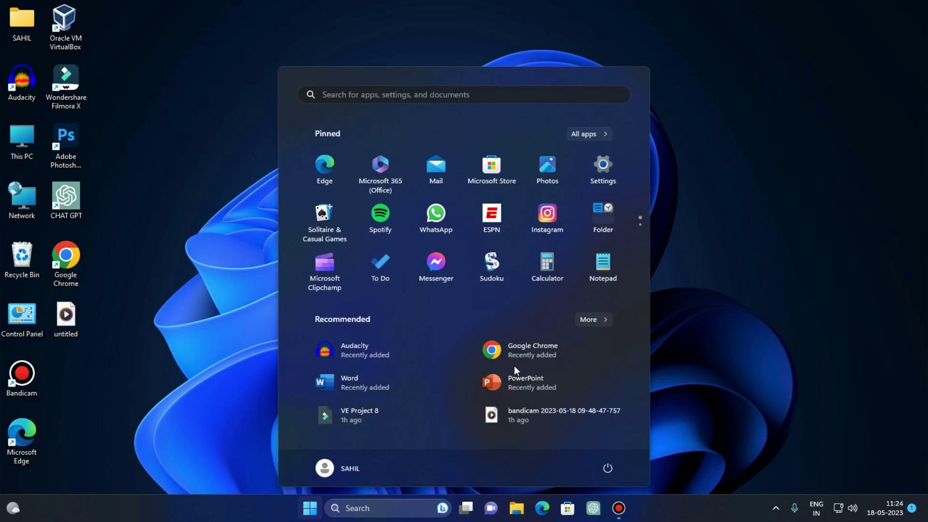
pyautogui.click(610, 185)
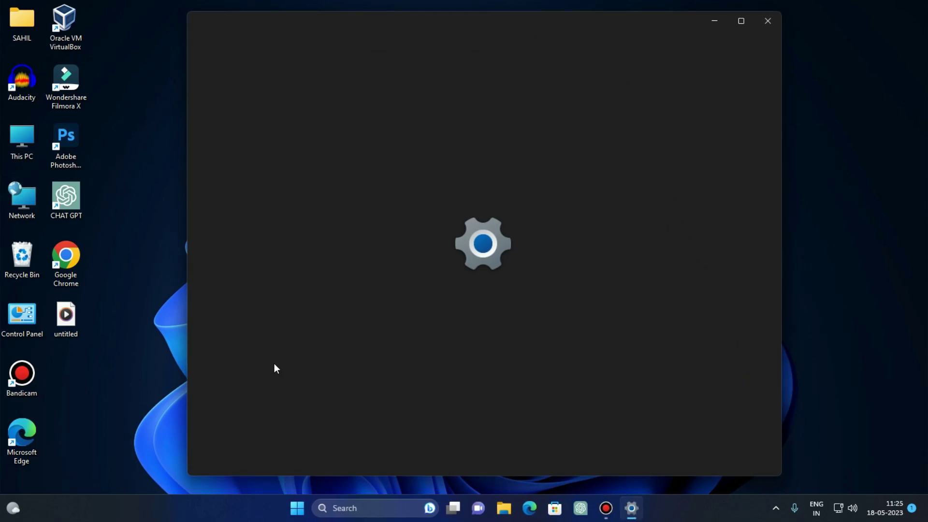
pyautogui.click(260, 373)
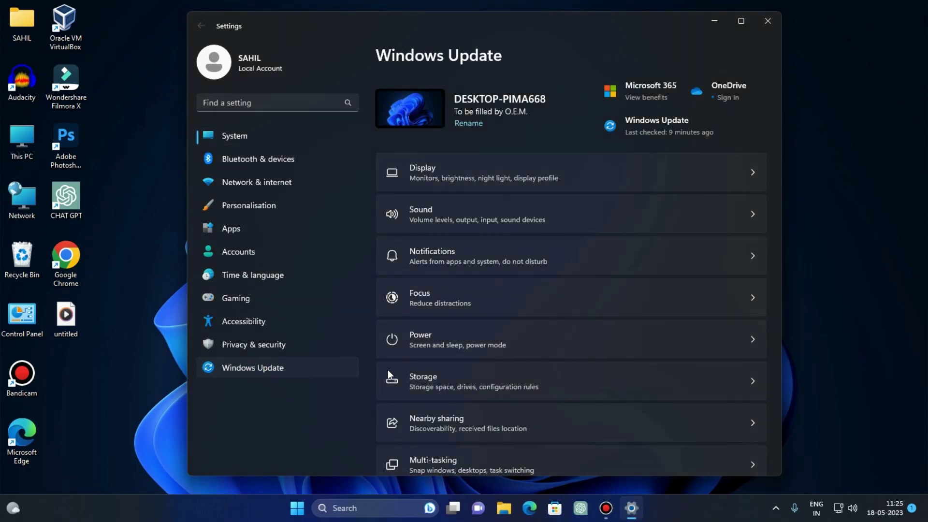
pyautogui.click(517, 355)
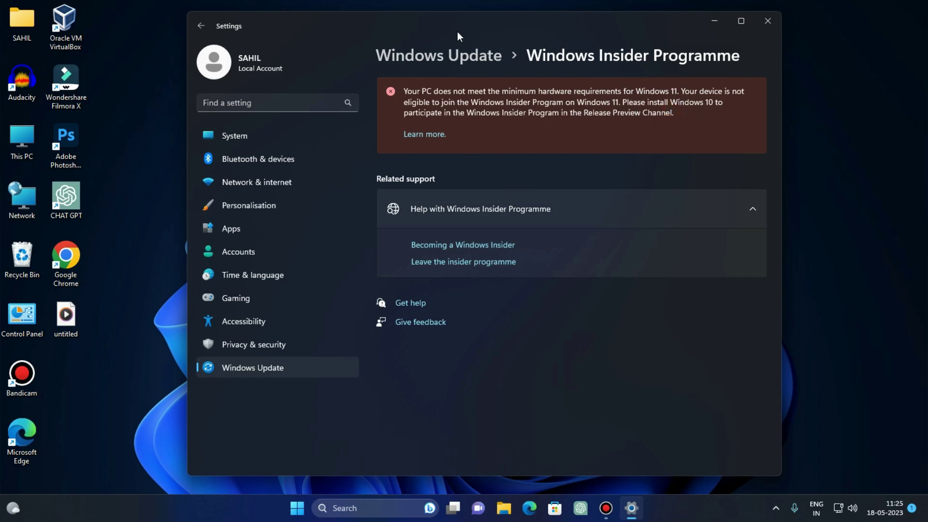
pyautogui.click(766, 21)
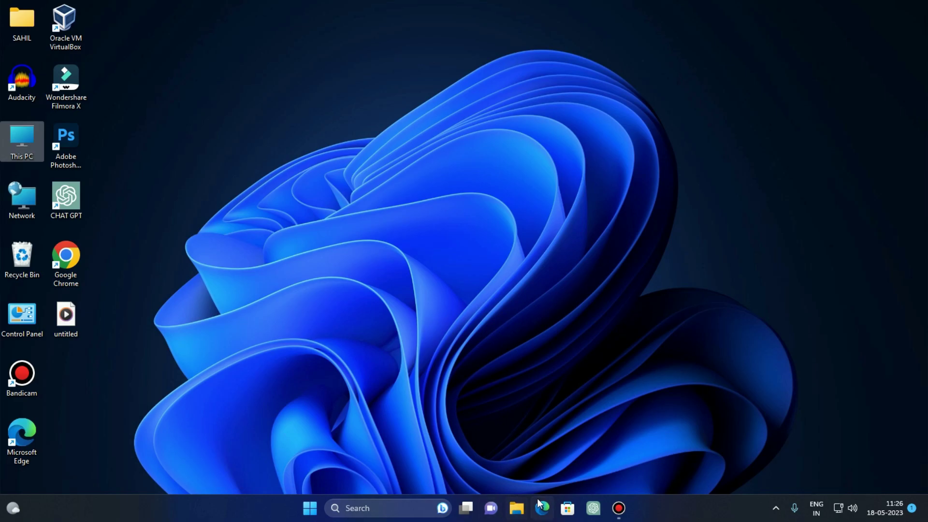
# Switch to Microsoft Edge, rerun the recent search "windows subsystem for android microsoft store" and look through the results
pyautogui.click(549, 509)
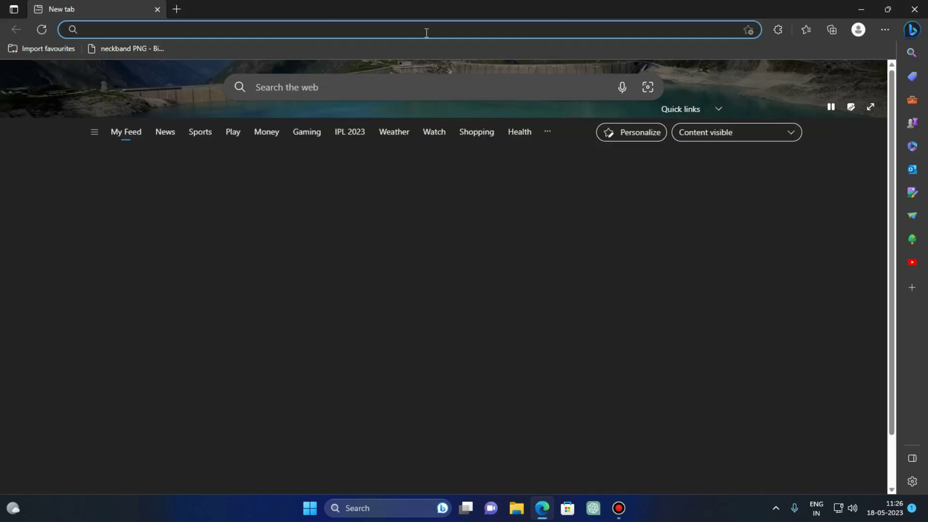
pyautogui.click(425, 31)
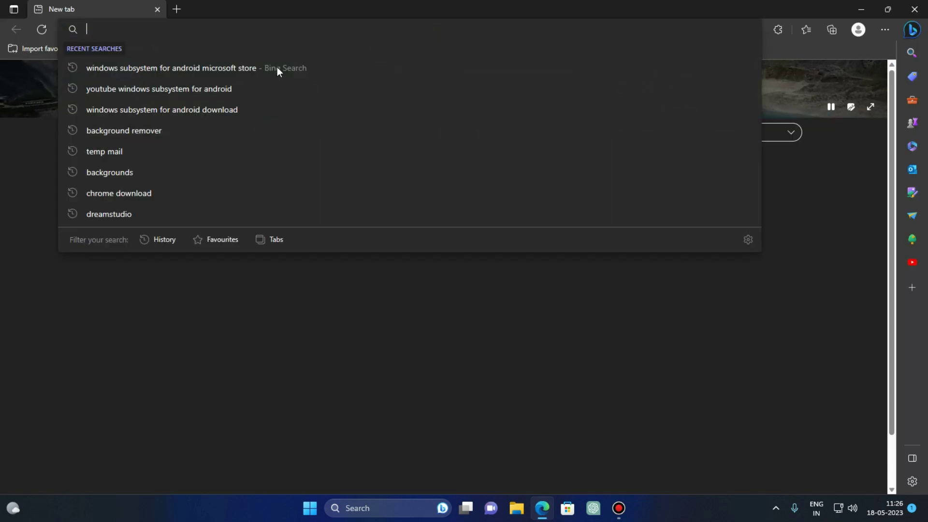
pyautogui.click(277, 66)
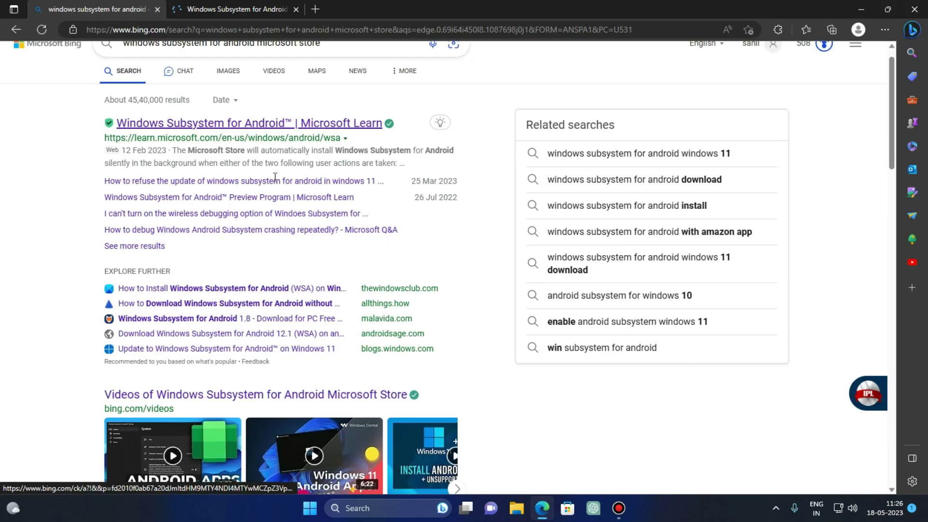
pyautogui.scroll(-15, 274, 184)
pyautogui.scroll(15, 275, 195)
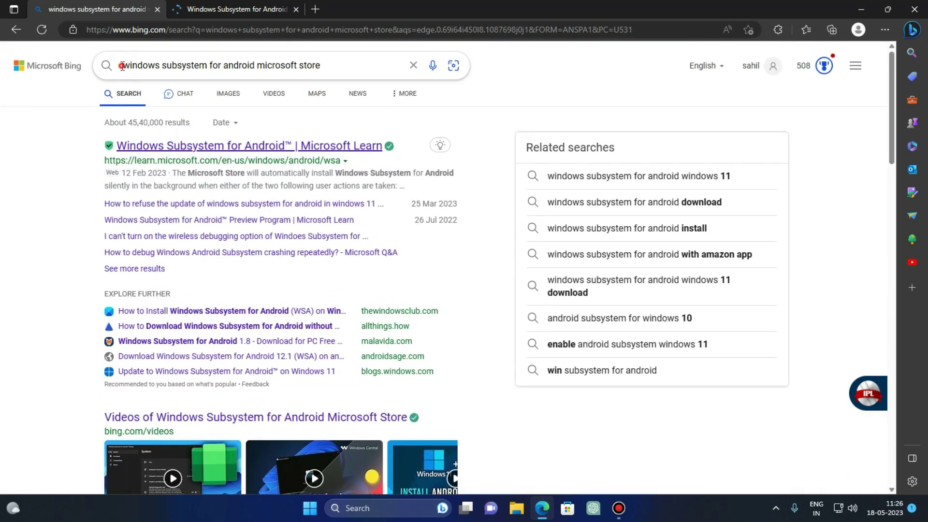
pyautogui.moveTo(122, 66); pyautogui.dragTo(193, 66)
pyautogui.click(150, 65)
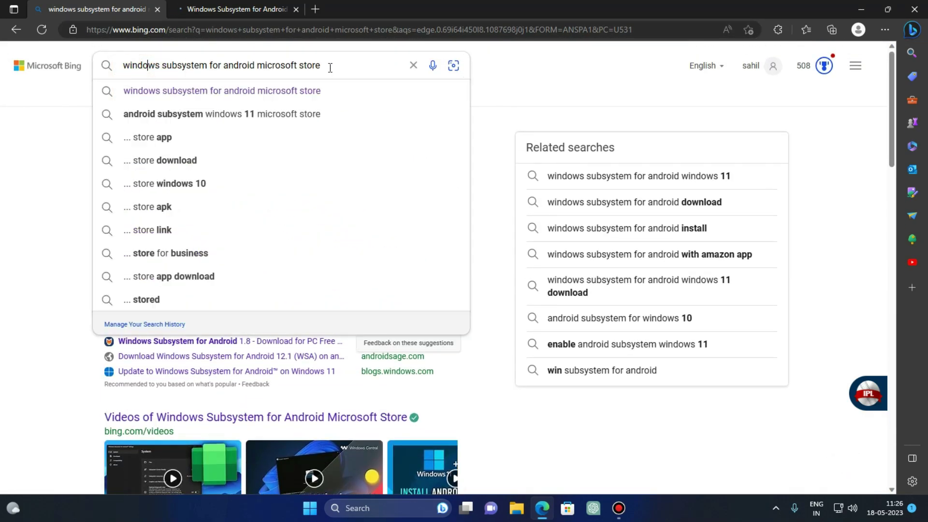
pyautogui.moveTo(328, 67); pyautogui.dragTo(124, 68)
pyautogui.click(509, 205)
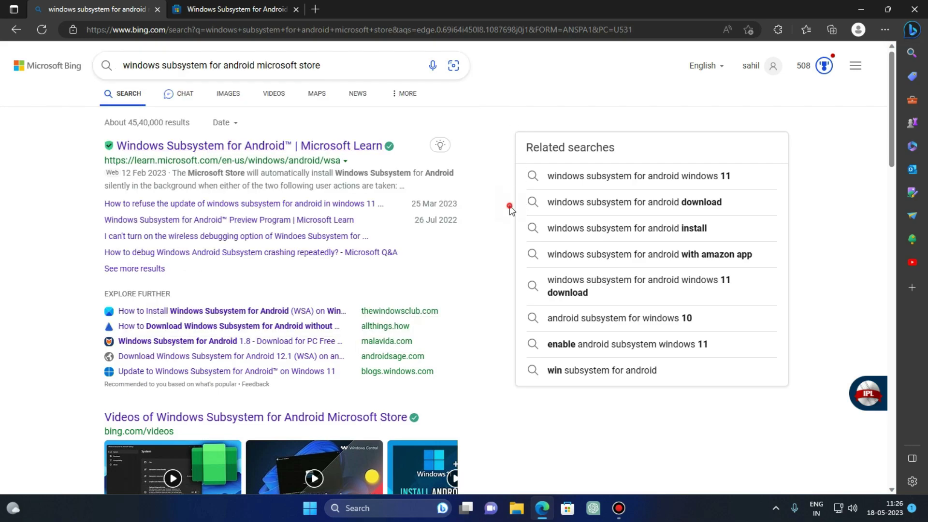
# Bring up the web store page for Windows Subsystem for Android with Amazon Appstore and review its title and publisher
pyautogui.click(248, 7)
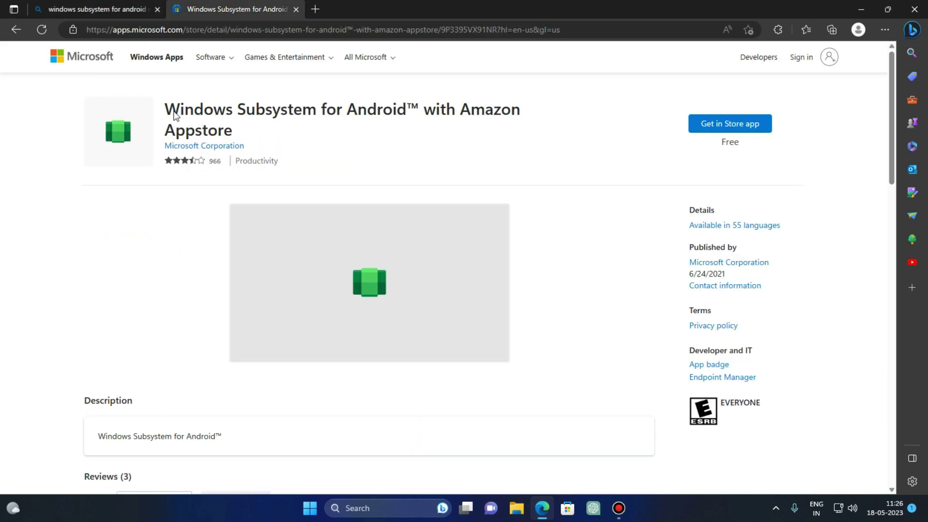
pyautogui.moveTo(165, 104); pyautogui.dragTo(234, 130)
pyautogui.click(426, 118)
pyautogui.moveTo(173, 108); pyautogui.dragTo(231, 133)
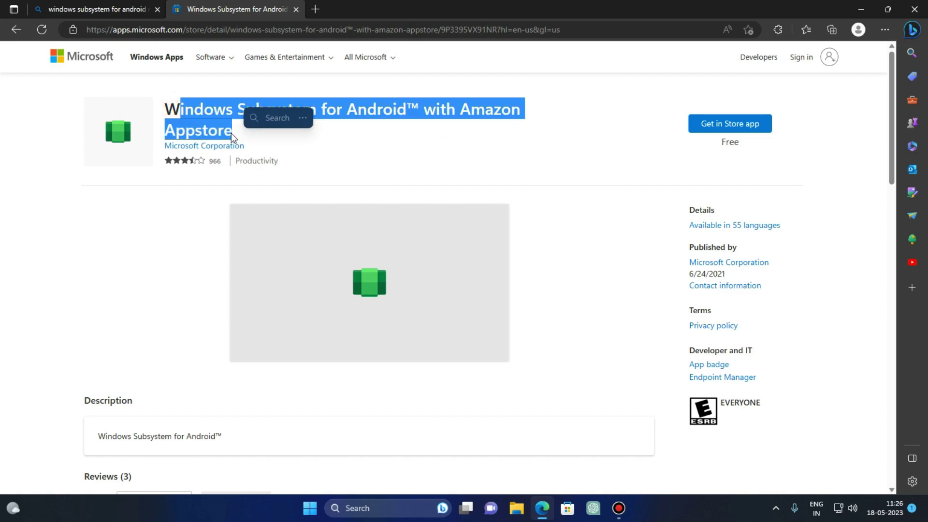
pyautogui.moveTo(178, 108); pyautogui.dragTo(230, 134)
pyautogui.click(203, 145)
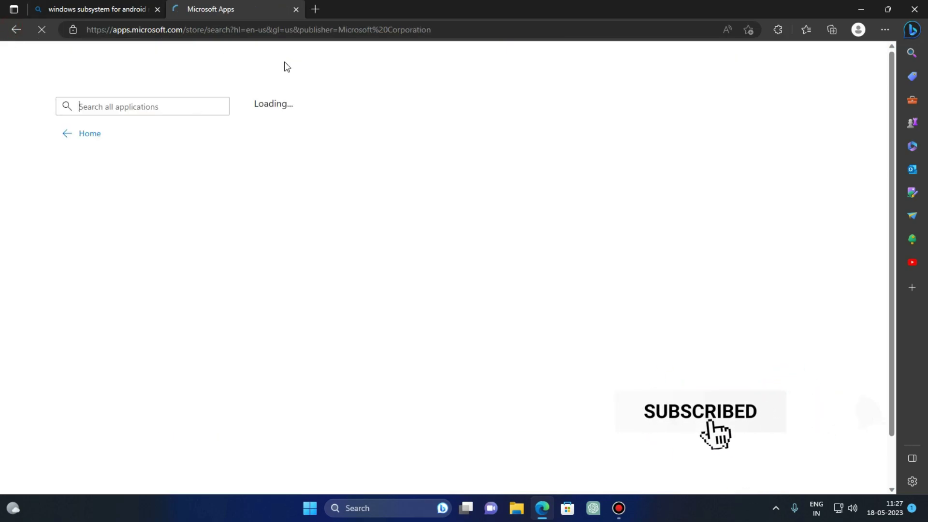
pyautogui.click(16, 29)
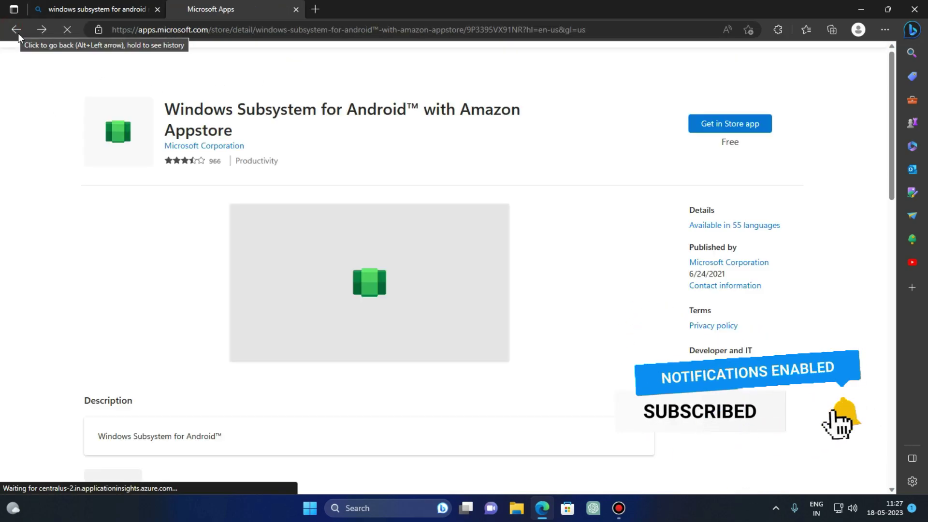
# Open the Windows Subsystem for Android listing in the Microsoft Store app and reposition the store window
pyautogui.click(733, 126)
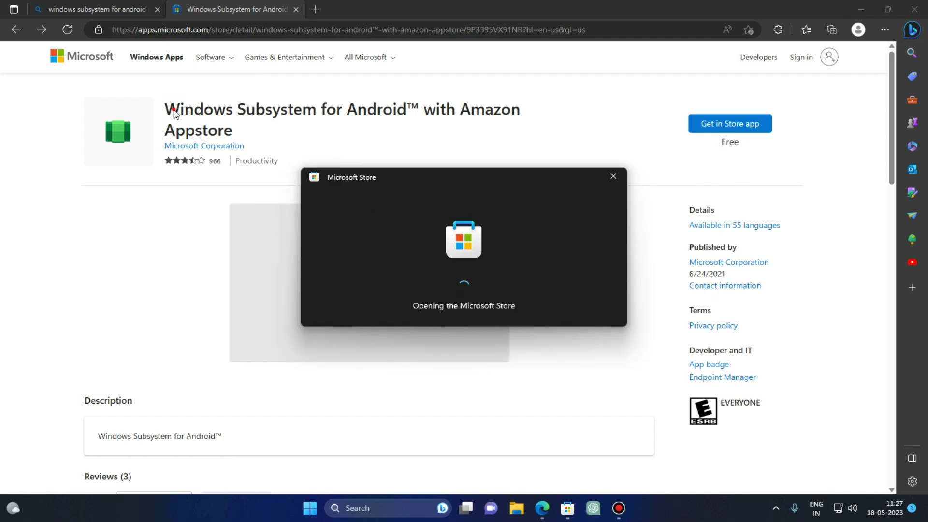
pyautogui.moveTo(567, 508)
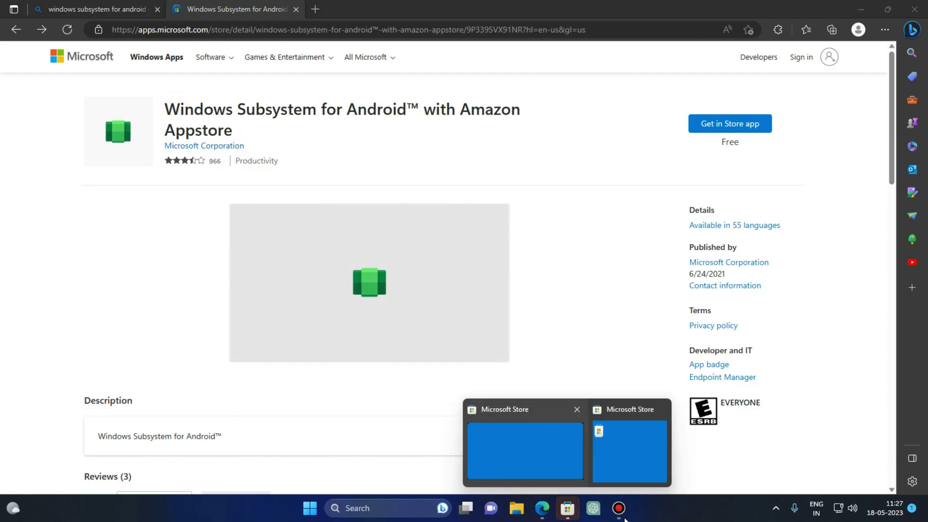
pyautogui.click(630, 451)
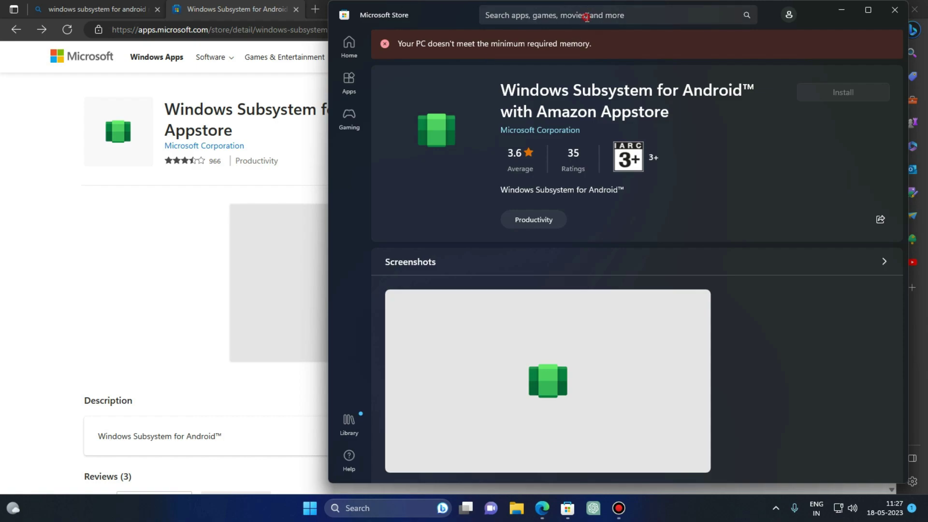
pyautogui.click(586, 15)
pyautogui.moveTo(434, 5); pyautogui.dragTo(241, 22)
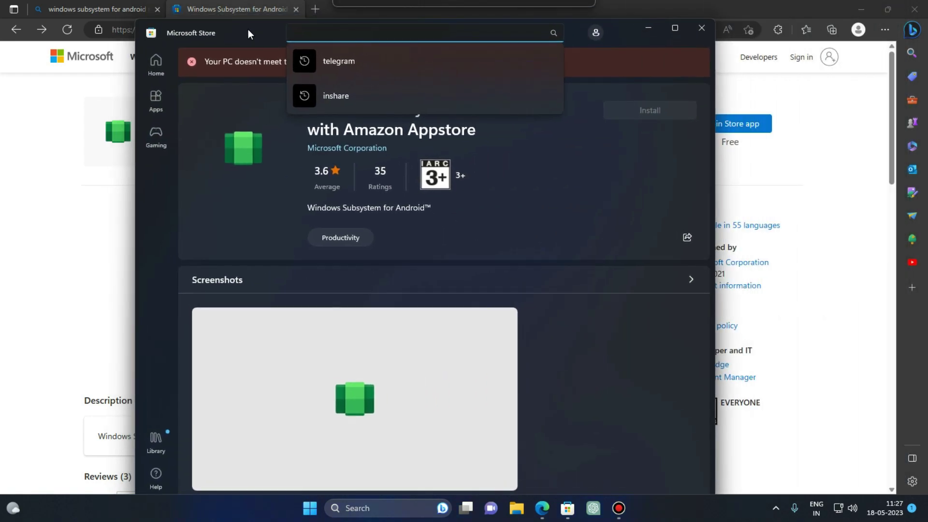
pyautogui.click(426, 121)
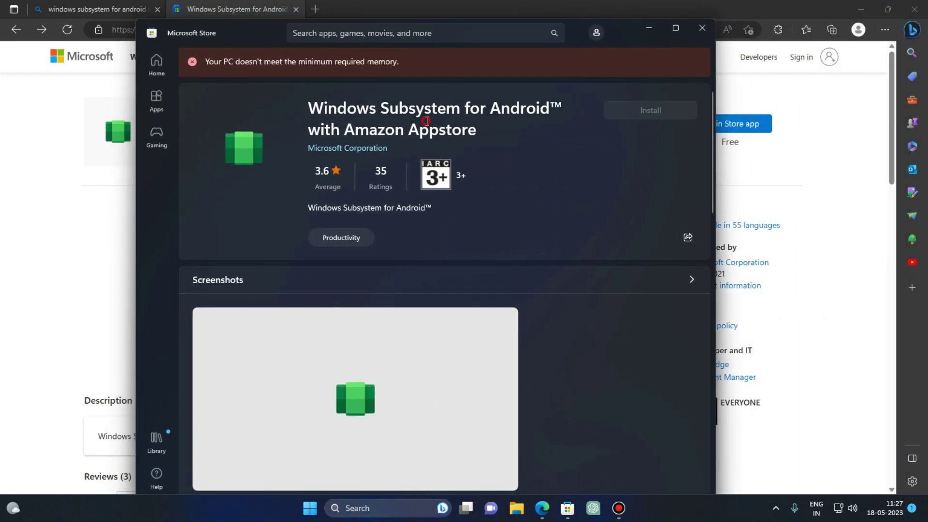
# Copy the app title "Windows Subsystem for Android™ with Amazon Appstore" from the listing and search the store for it
pyautogui.moveTo(310, 108); pyautogui.dragTo(505, 136)
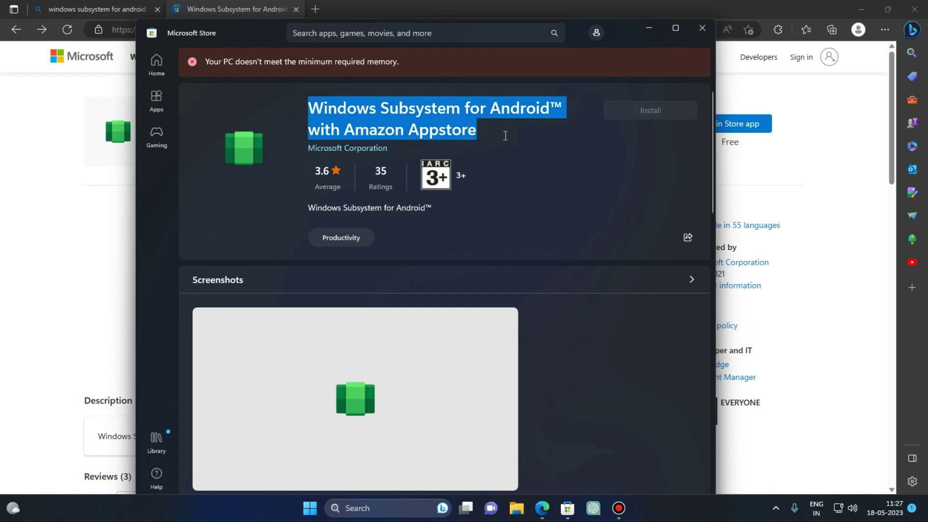
pyautogui.rightClick(430, 133)
pyautogui.click(457, 141)
pyautogui.click(365, 34)
pyautogui.rightClick(364, 34)
pyautogui.click(386, 45)
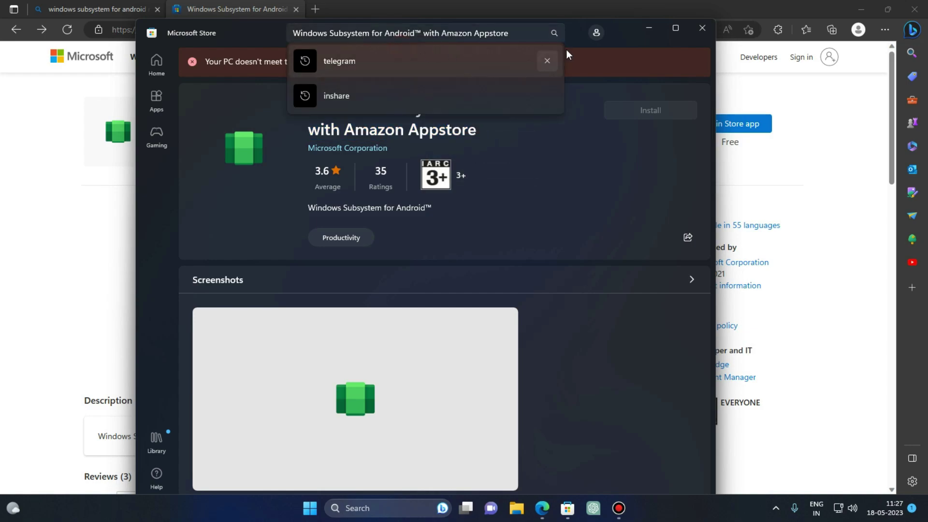
pyautogui.click(554, 31)
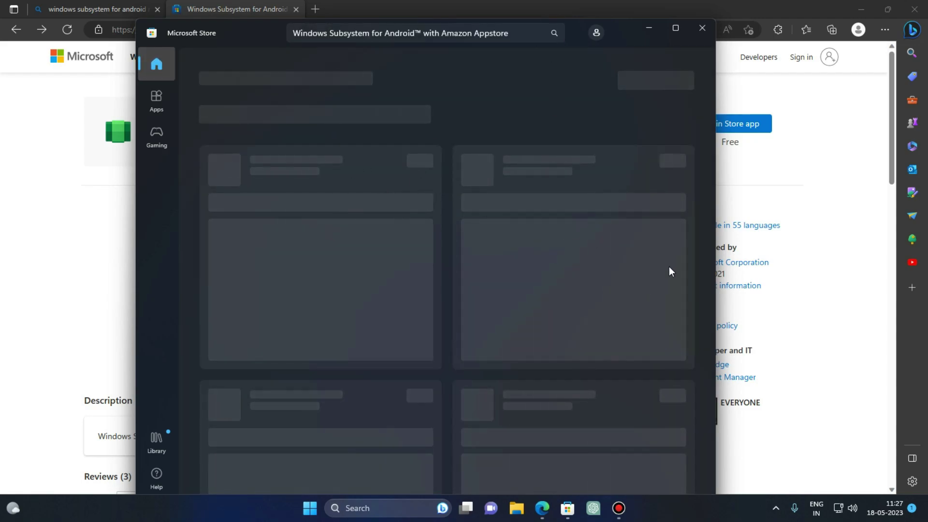
# Review the Microsoft Store search results for Windows Subsystem for Android, and close both the store and Edge
pyautogui.click(839, 162)
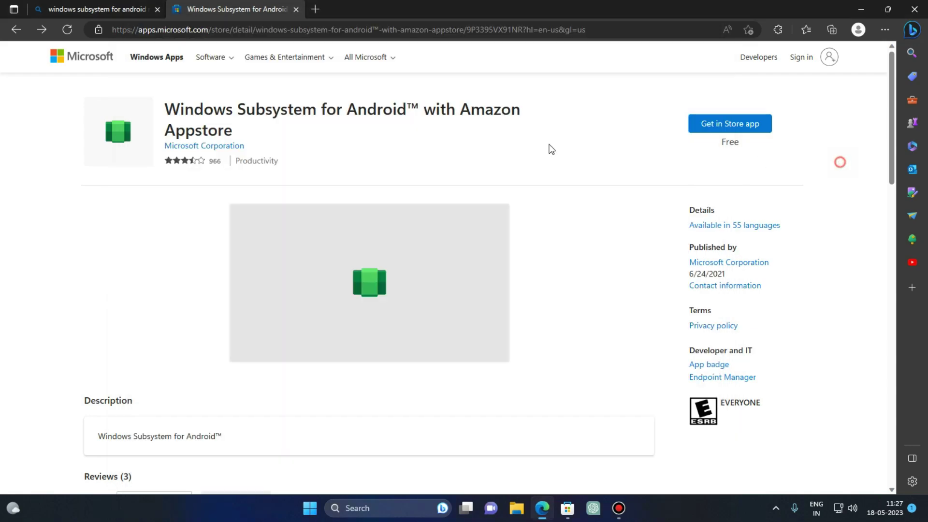
pyautogui.click(567, 508)
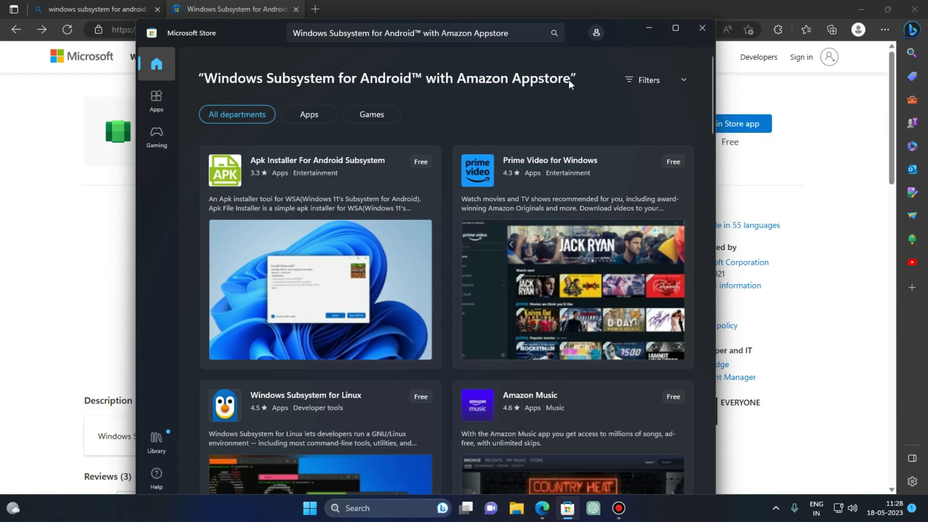
pyautogui.click(701, 27)
pyautogui.click(914, 9)
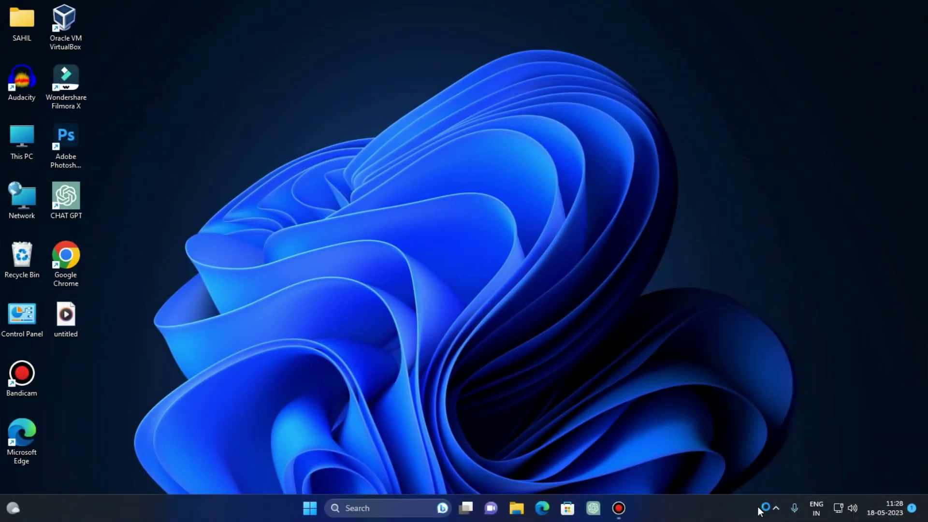
# Open Windows Security, check the core isolation and security processor status under Device security, and close it
pyautogui.click(783, 508)
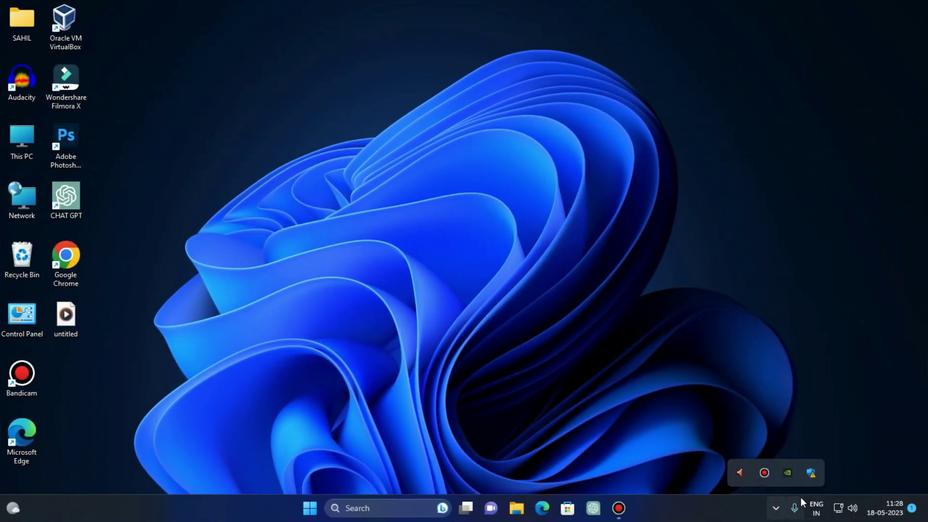
pyautogui.click(812, 473)
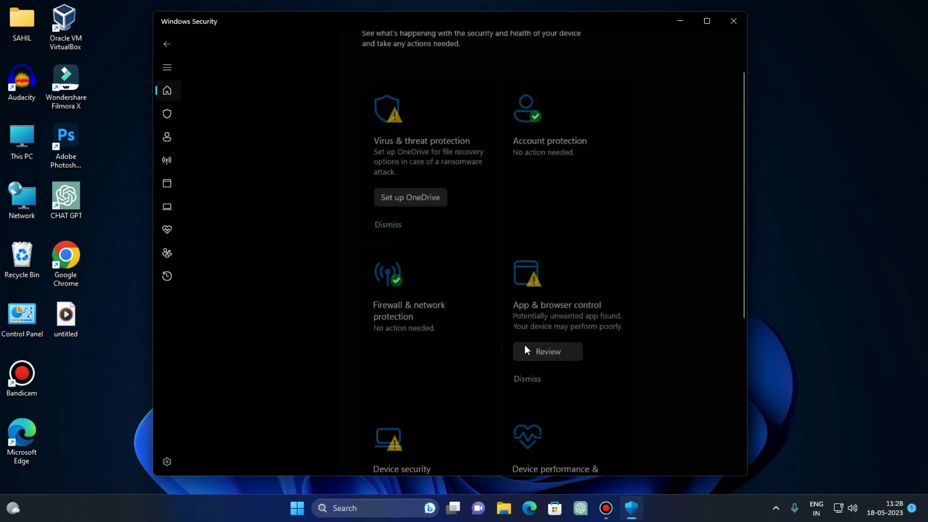
pyautogui.scroll(-5, 524, 344)
pyautogui.scroll(1, 450, 264)
pyautogui.click(440, 253)
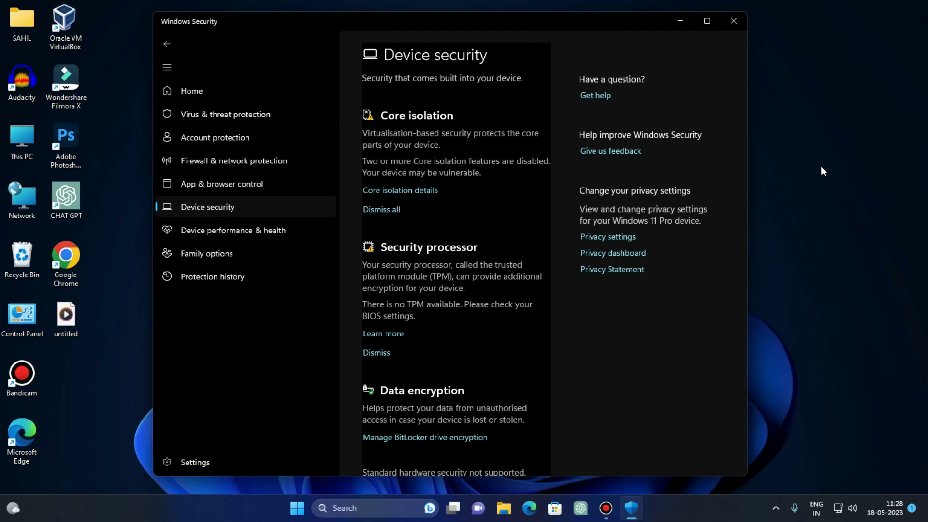
pyautogui.click(730, 20)
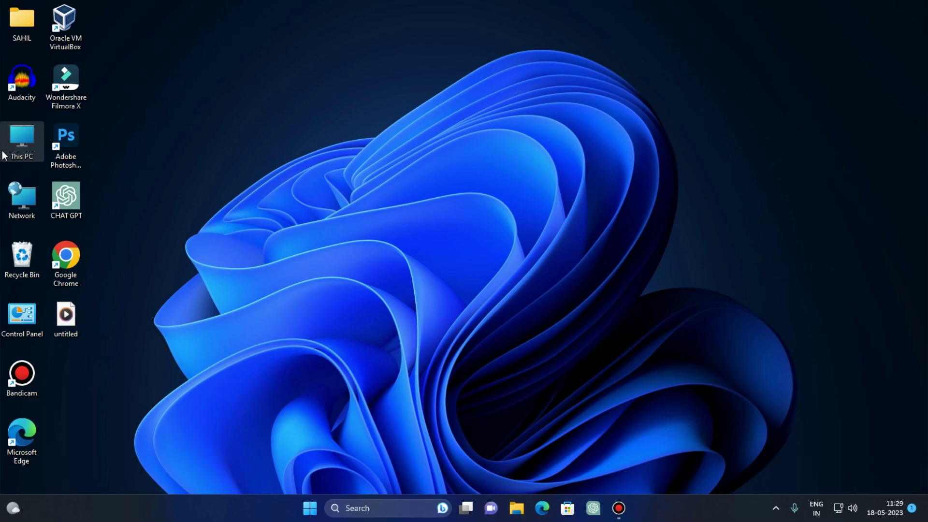
# Open This PC to check the drives and their free space, and close the window
pyautogui.click(15, 149)
pyautogui.click(14, 149)
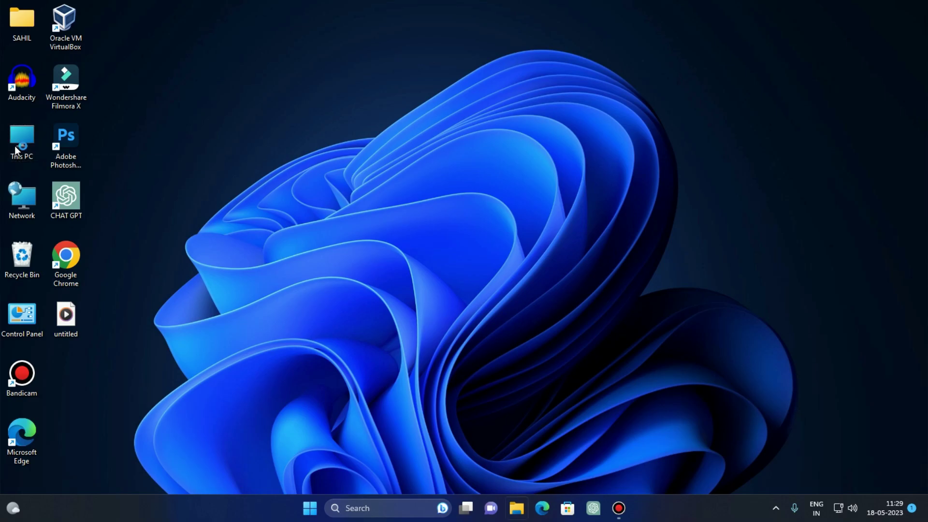
pyautogui.moveTo(335, 6); pyautogui.dragTo(443, 89)
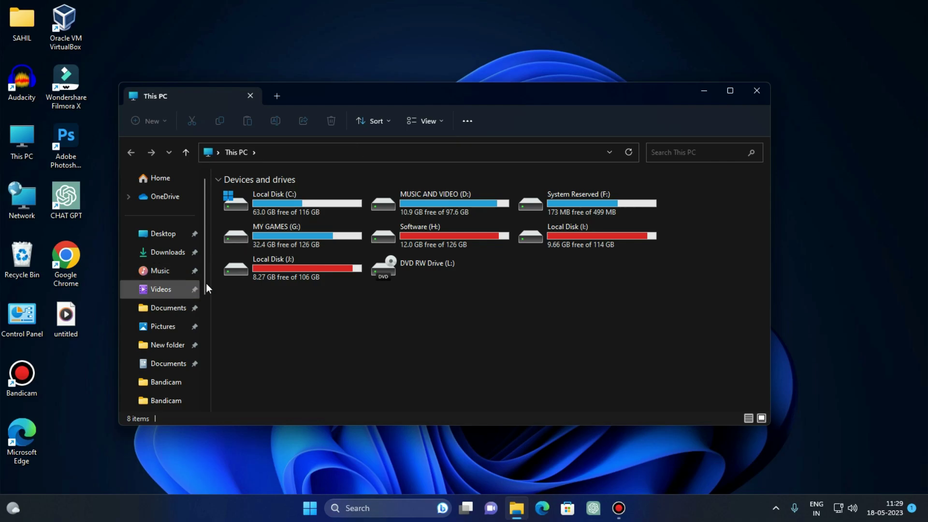
pyautogui.click(758, 92)
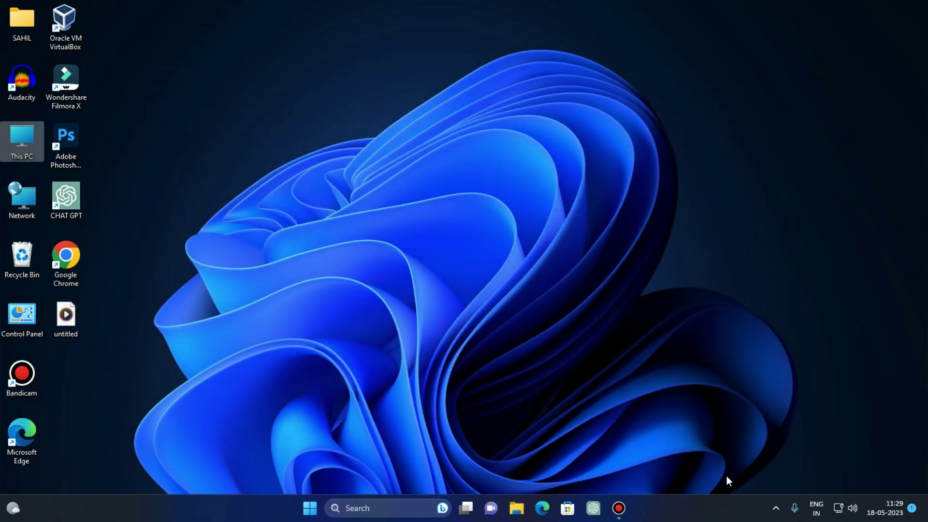
# Open Task Manager's performance view, examine the type and capacity of Disk 1, and close it
pyautogui.rightClick(715, 515)
pyautogui.click(740, 449)
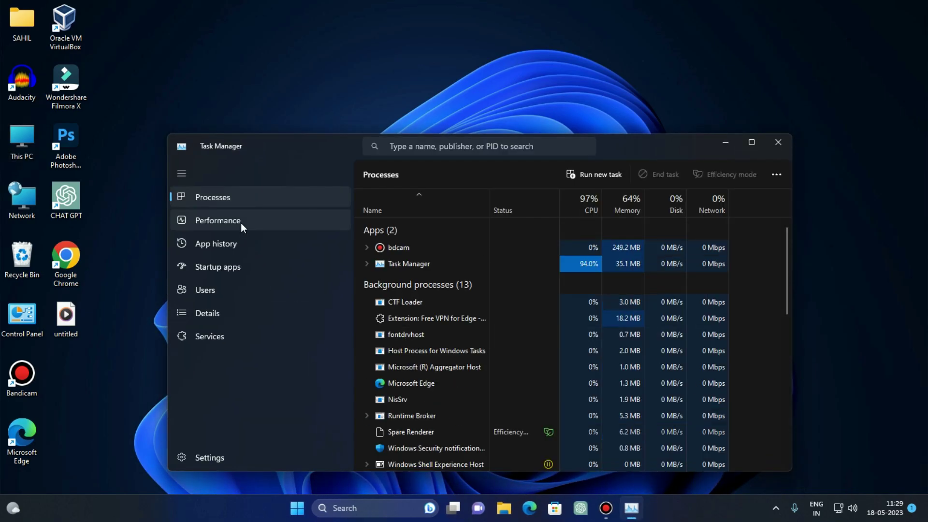
pyautogui.click(240, 222)
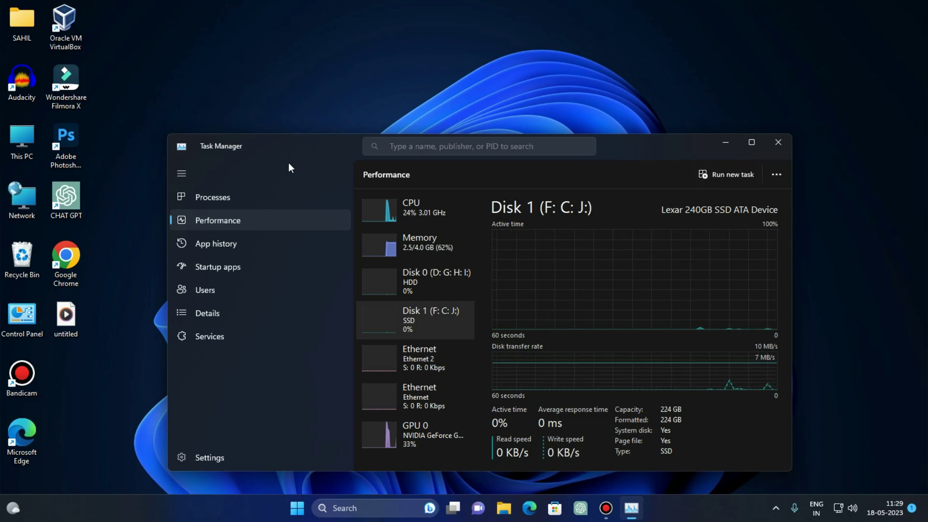
pyautogui.moveTo(280, 152); pyautogui.dragTo(304, 114)
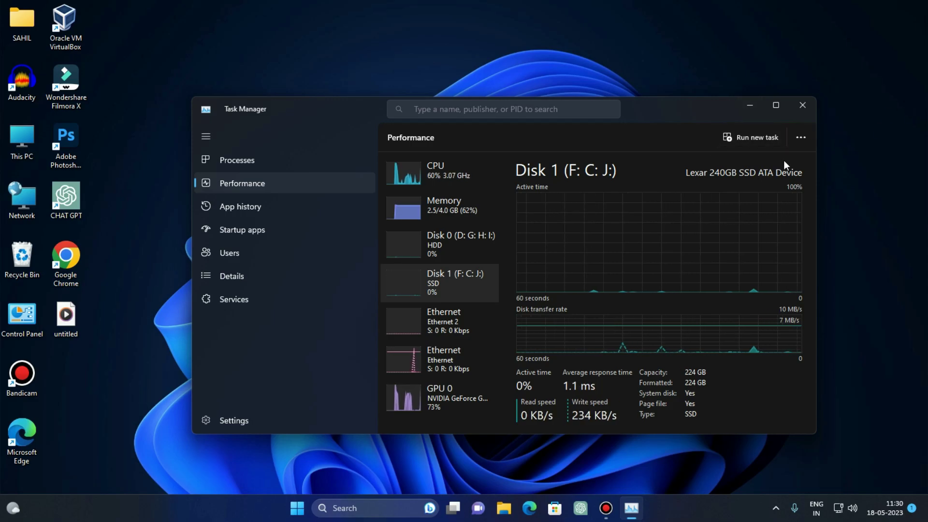
pyautogui.click(803, 107)
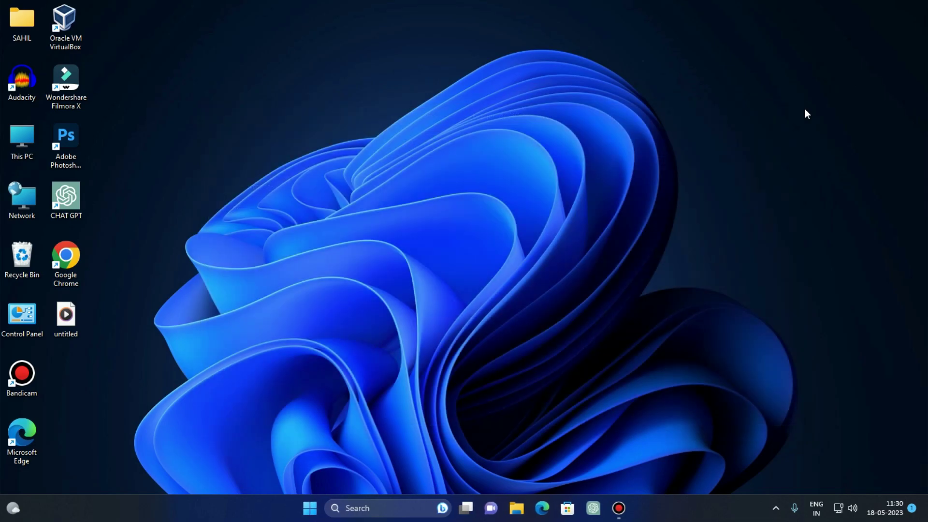
pyautogui.moveTo(795, 65); pyautogui.dragTo(145, 512)
pyautogui.moveTo(828, 19); pyautogui.dragTo(142, 507)
# Open the properties of This PC and check the installed RAM in the device specifications
pyautogui.rightClick(3, 147)
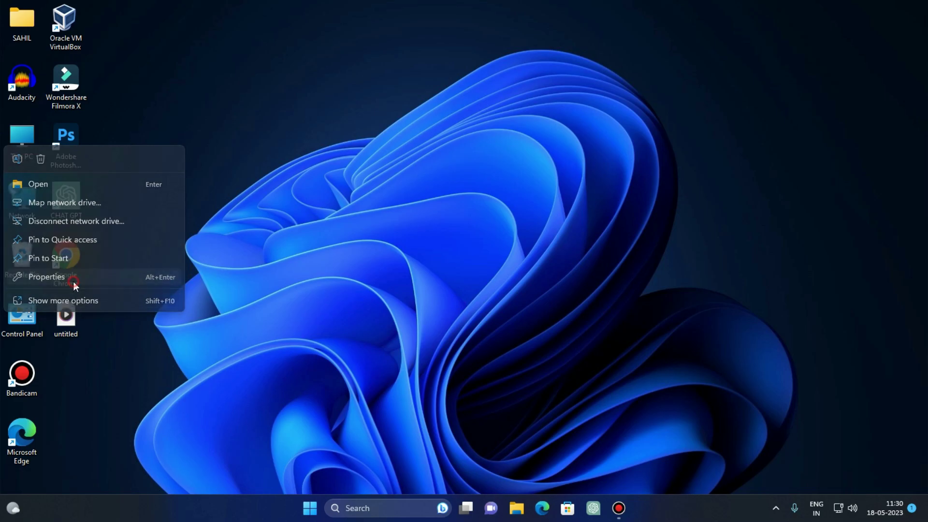
pyautogui.click(74, 281)
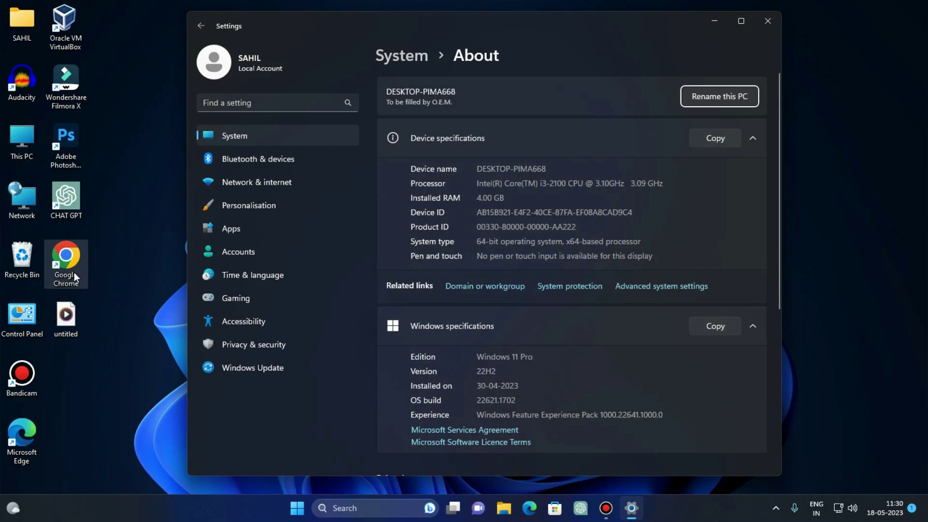
pyautogui.moveTo(516, 198); pyautogui.dragTo(475, 202)
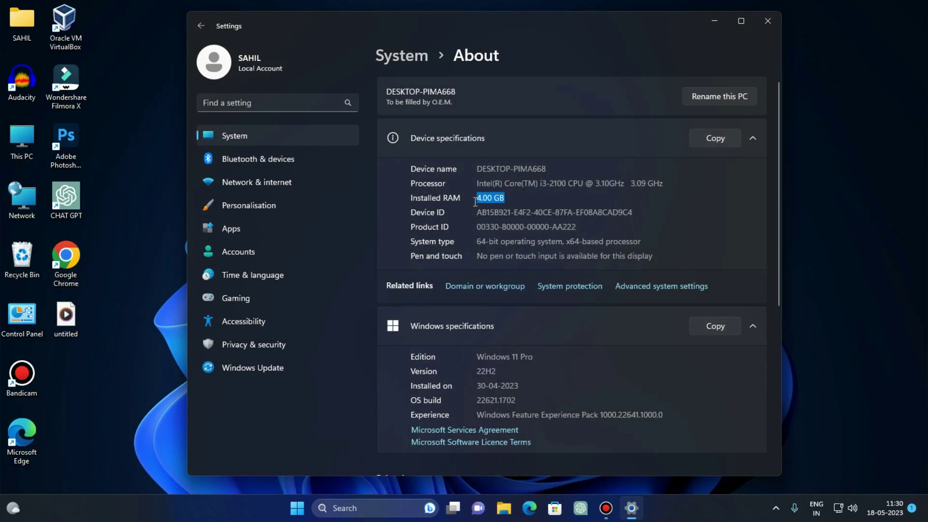
pyautogui.click(498, 197)
pyautogui.moveTo(511, 198); pyautogui.dragTo(444, 202)
# Check the processor model in the device specifications and close the Settings window
pyautogui.moveTo(586, 184); pyautogui.dragTo(566, 187)
pyautogui.click(561, 187)
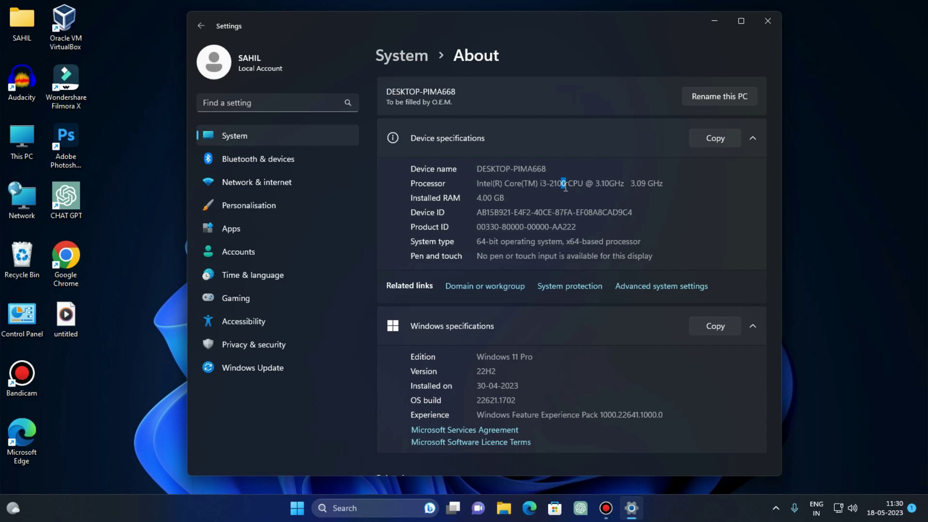
pyautogui.moveTo(566, 188); pyautogui.dragTo(544, 181)
pyautogui.click(543, 182)
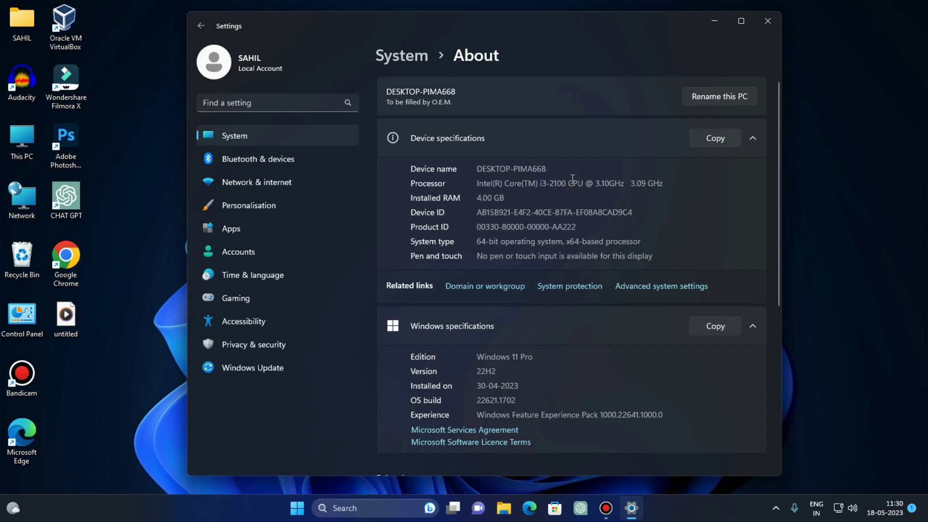
pyautogui.click(759, 22)
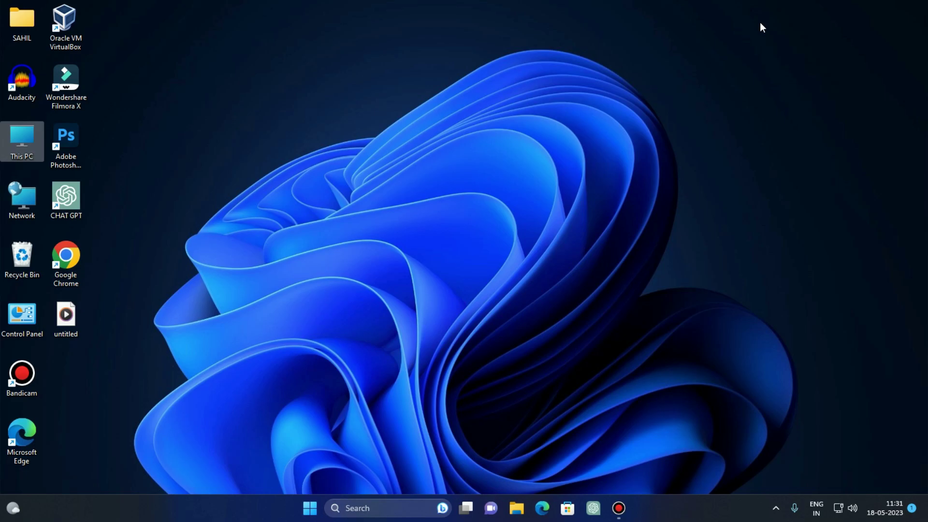
# Open Task Manager's performance view and examine the CPU virtualisation status and the memory details
pyautogui.rightClick(709, 516)
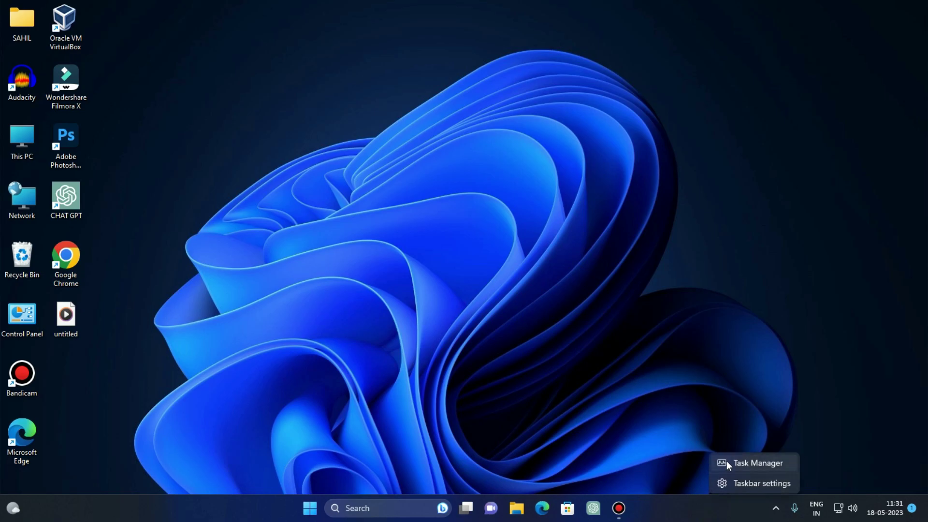
pyautogui.click(747, 459)
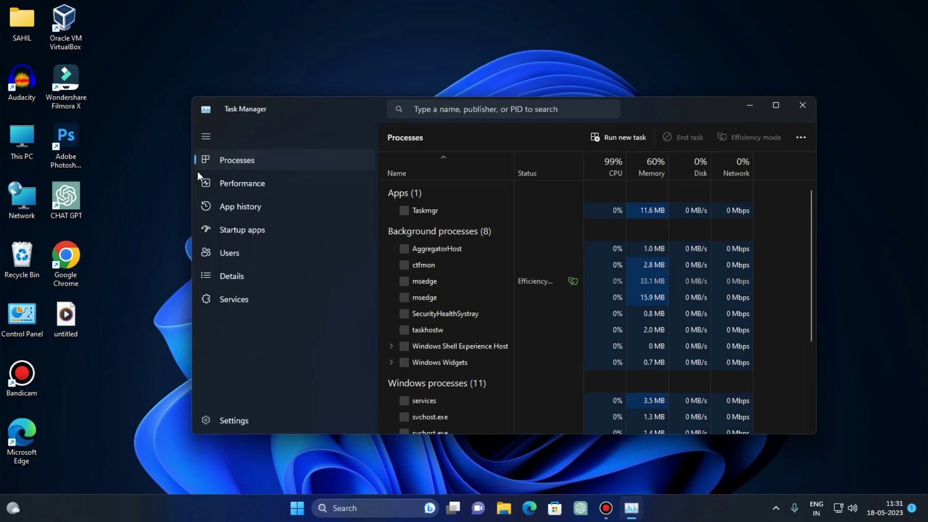
pyautogui.click(225, 186)
pyautogui.click(445, 182)
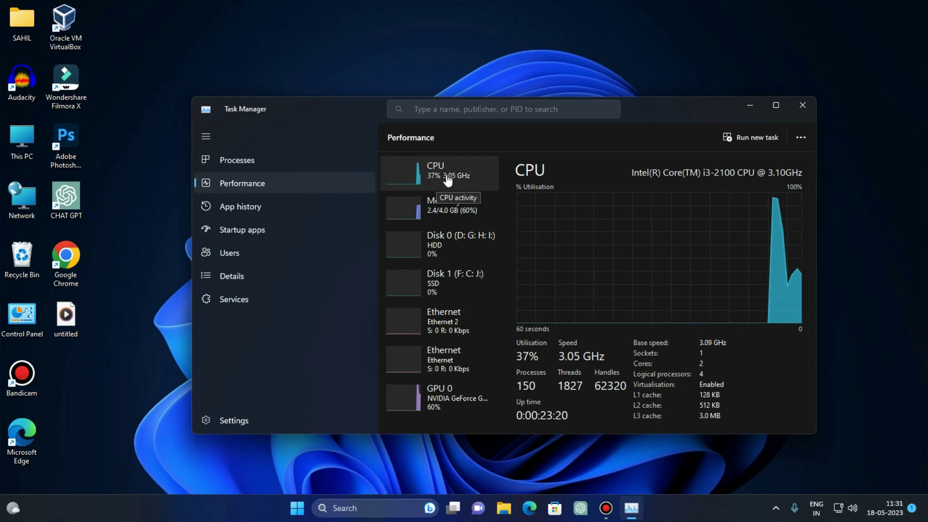
pyautogui.click(443, 209)
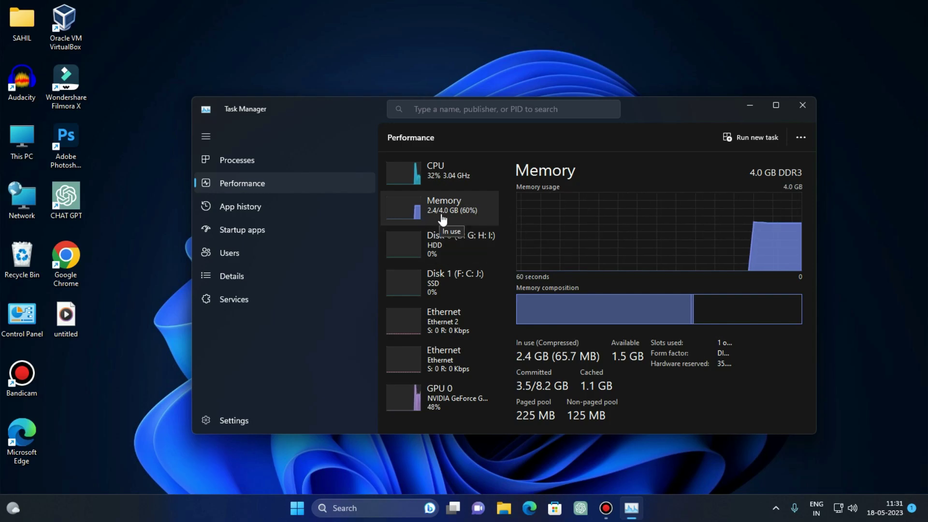
pyautogui.click(605, 507)
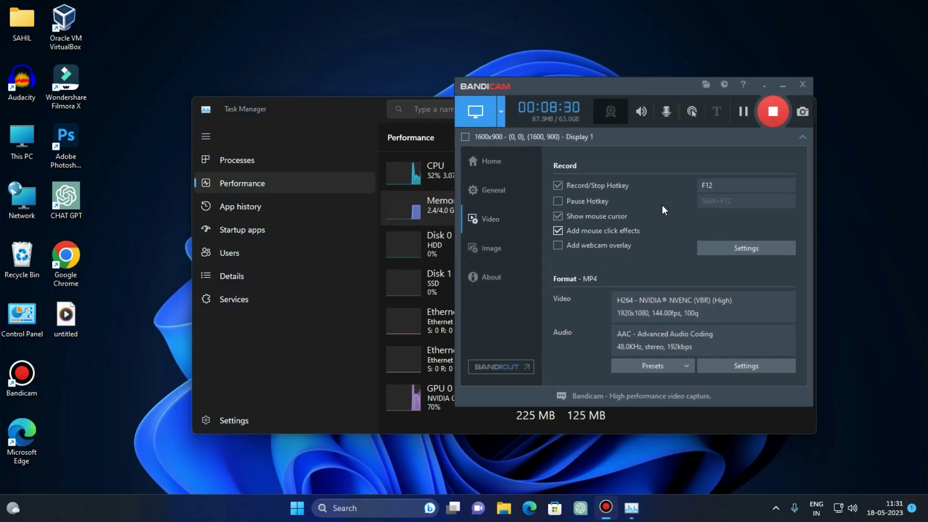
pyautogui.click(782, 85)
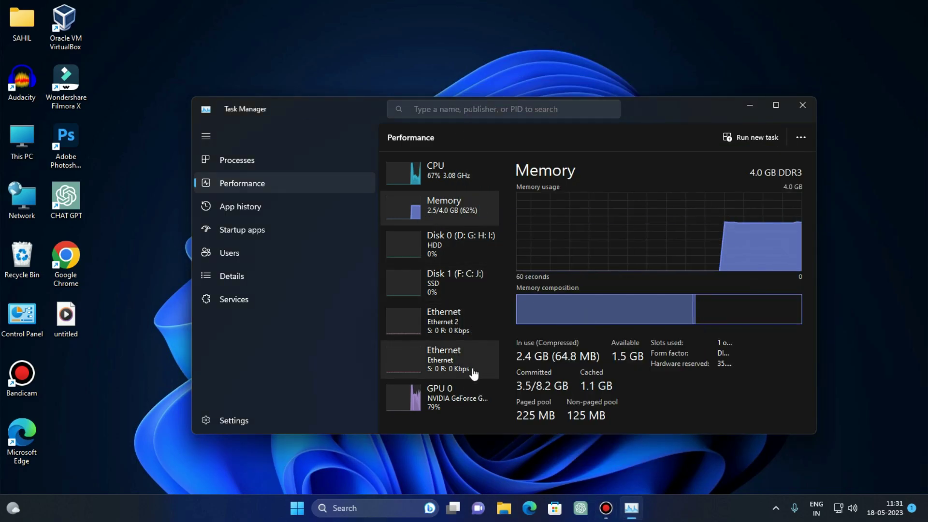
# Look through the Ethernet, Disk 1, memory and CPU performance graphs and close Task Manager
pyautogui.click(458, 352)
pyautogui.click(458, 322)
pyautogui.click(457, 276)
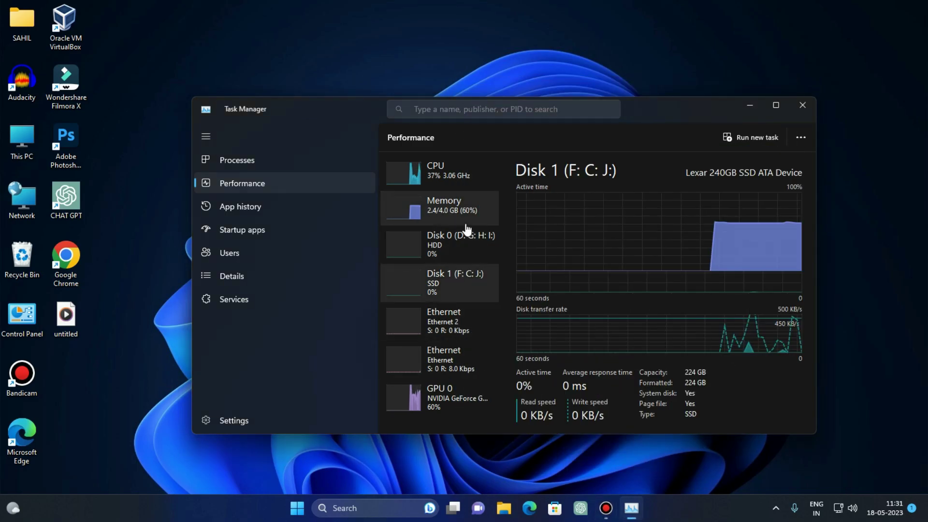
pyautogui.click(463, 213)
pyautogui.click(479, 179)
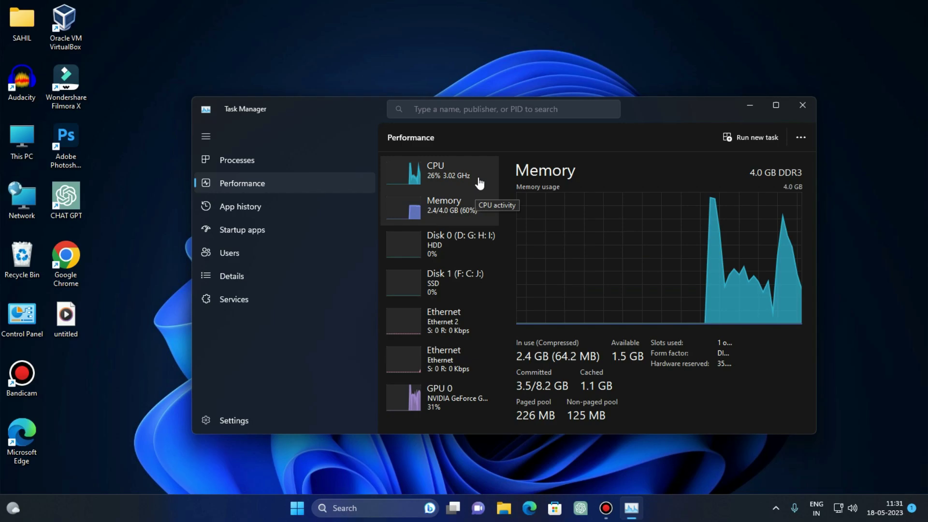
pyautogui.click(808, 103)
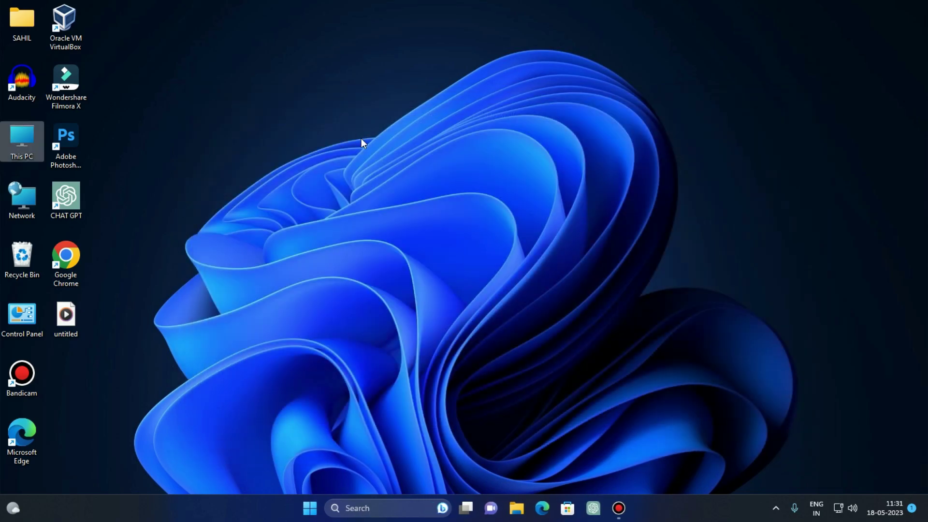